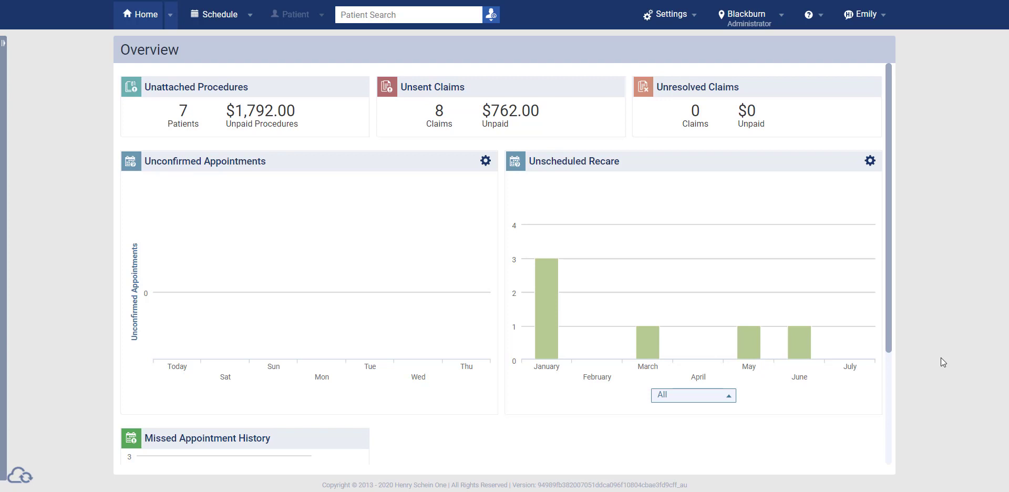
Open the location information settings and review the GST rate, GST calculation basis and fee schedule pricing options.
click(698, 15)
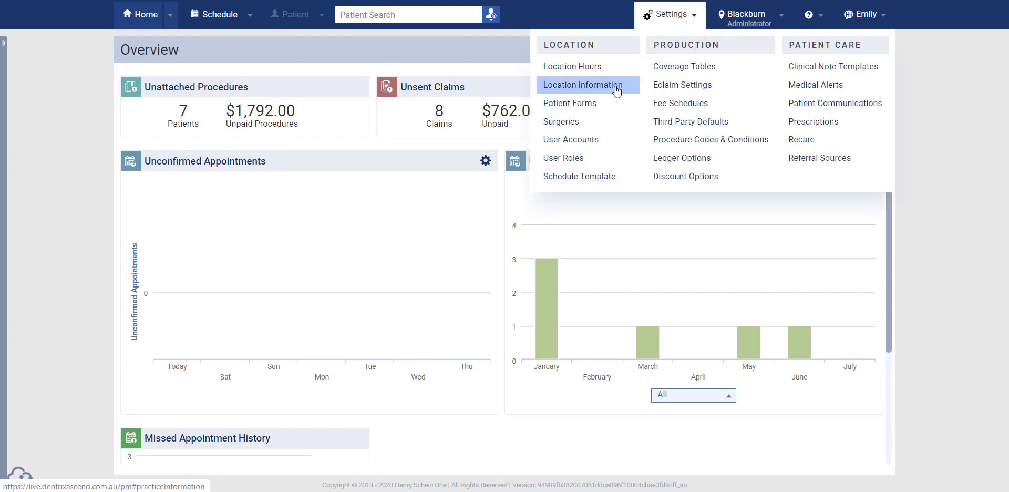
click(600, 90)
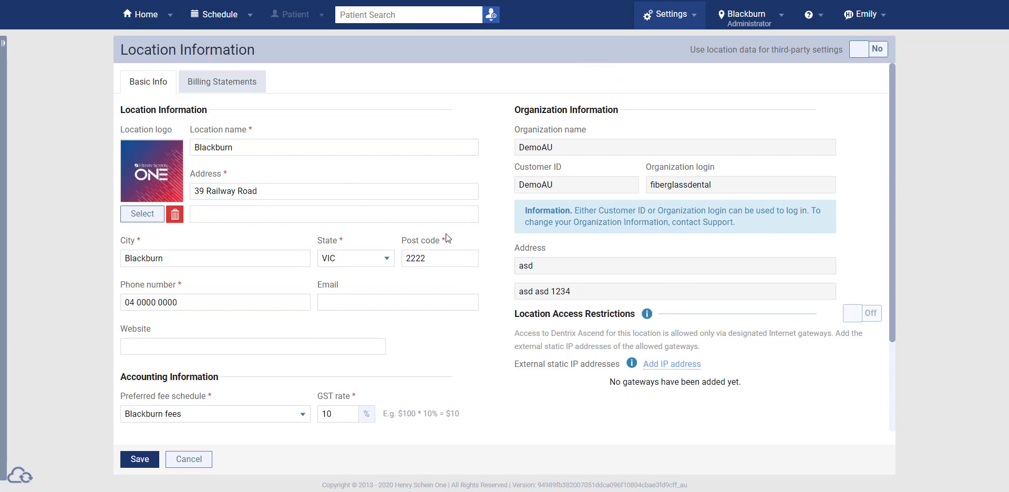
scroll(446, 233, down, 3)
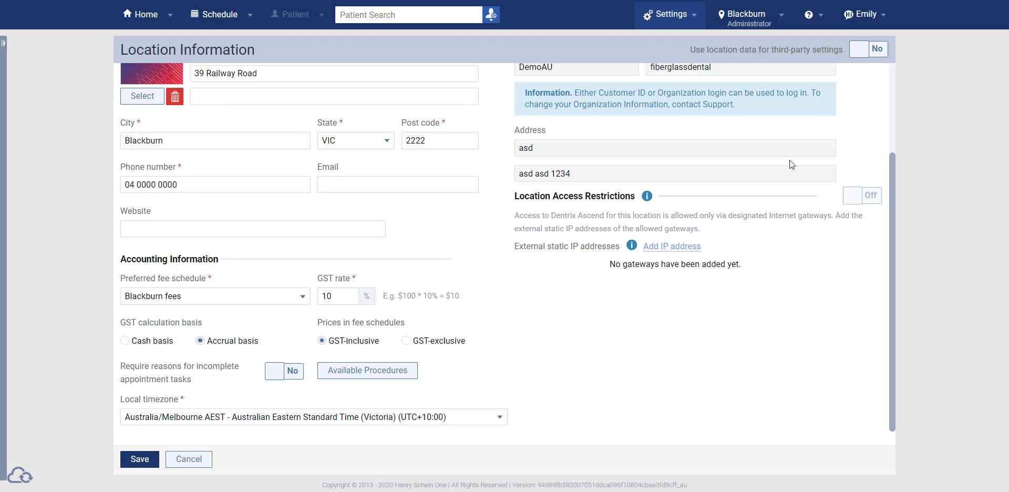
Open the GST report and save Blackburn and Growing Smiles as its selected locations.
click(170, 18)
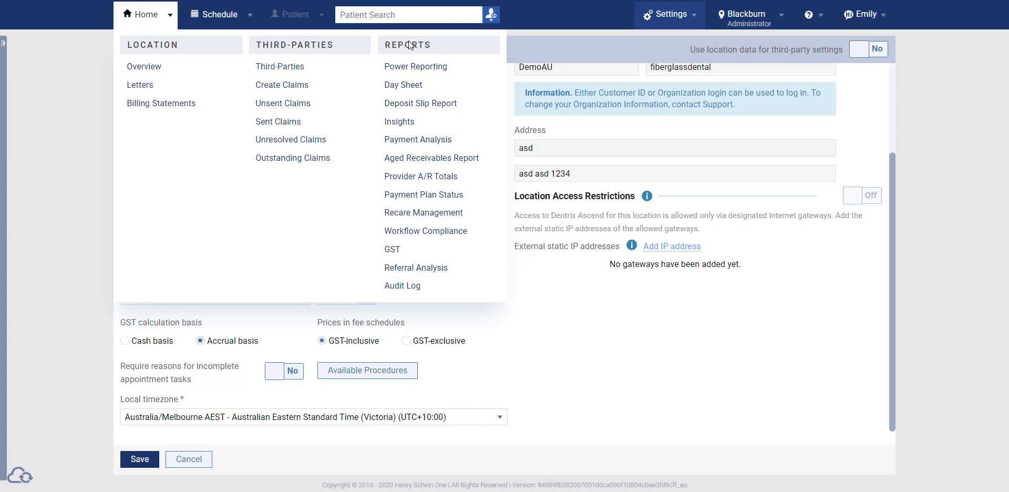
click(406, 255)
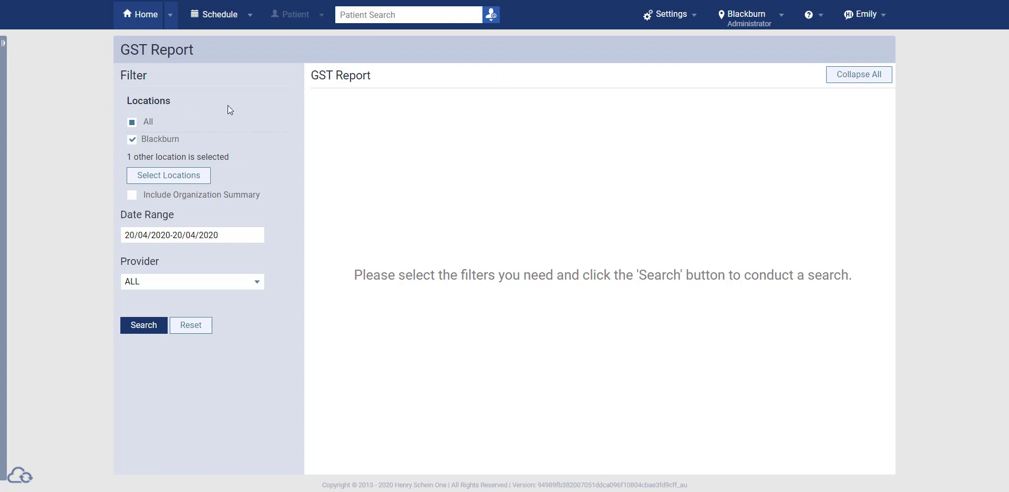
click(174, 178)
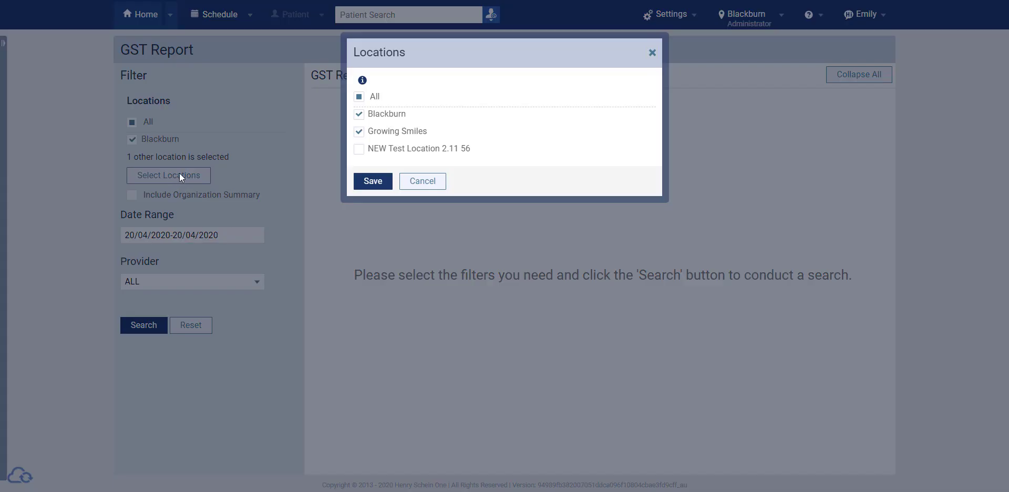
click(360, 132)
click(362, 150)
click(362, 153)
click(359, 132)
click(373, 182)
Set the GST report's date range to 01/01/2020-31/01/2020.
click(231, 236)
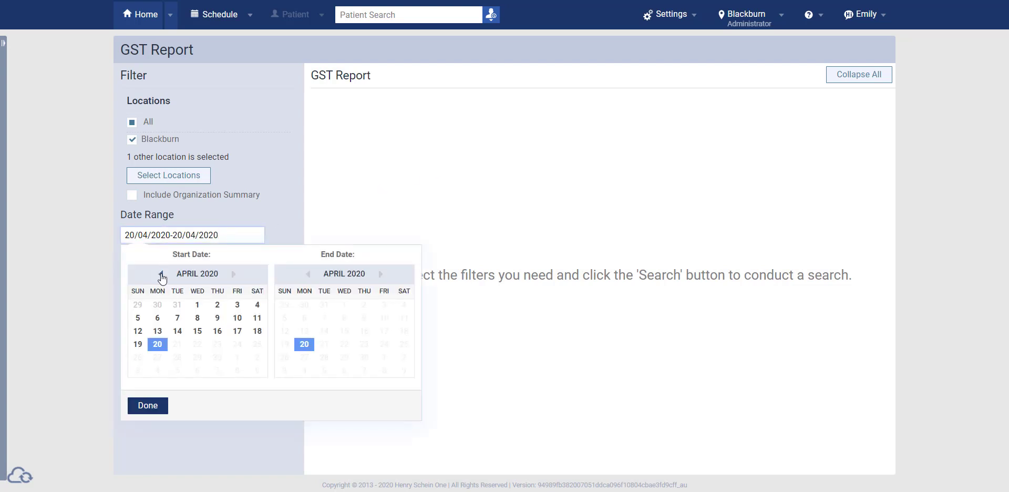
click(161, 275)
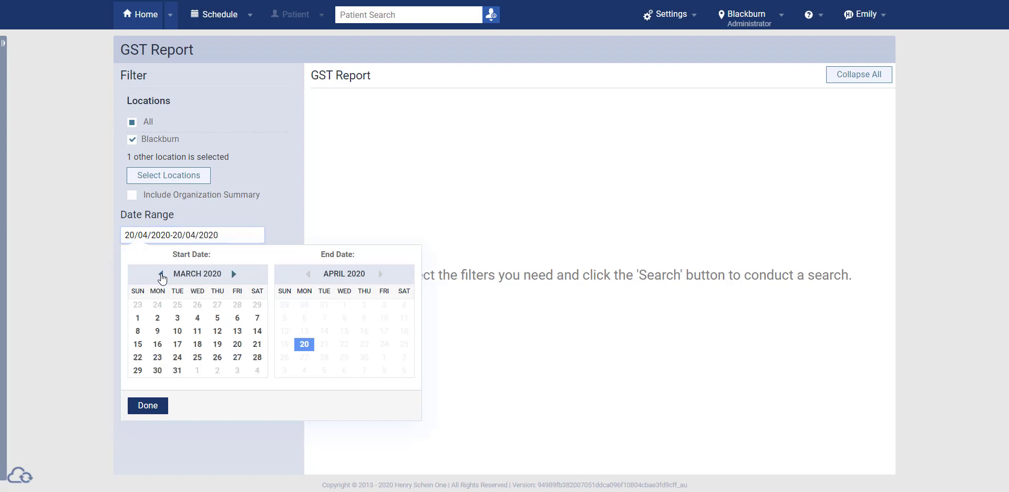
click(161, 275)
click(160, 274)
click(197, 305)
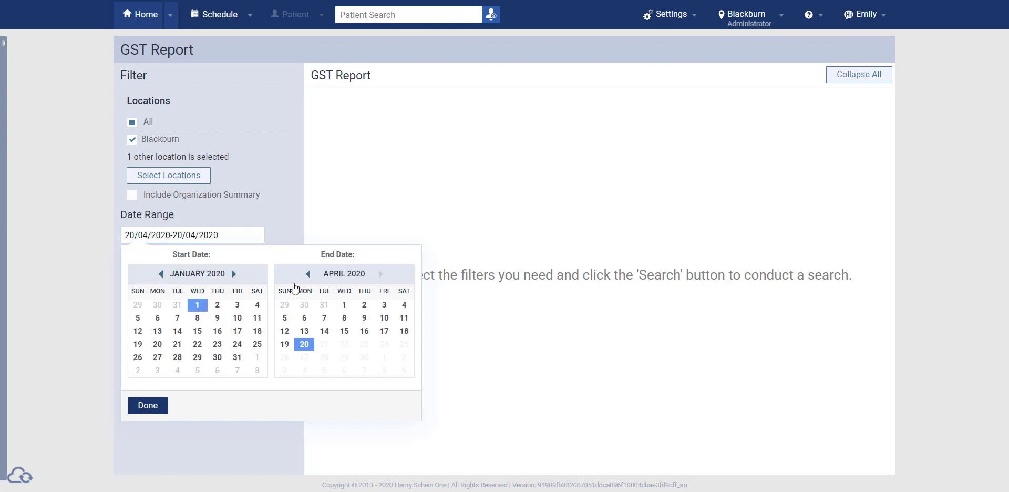
click(308, 273)
click(308, 274)
click(308, 274)
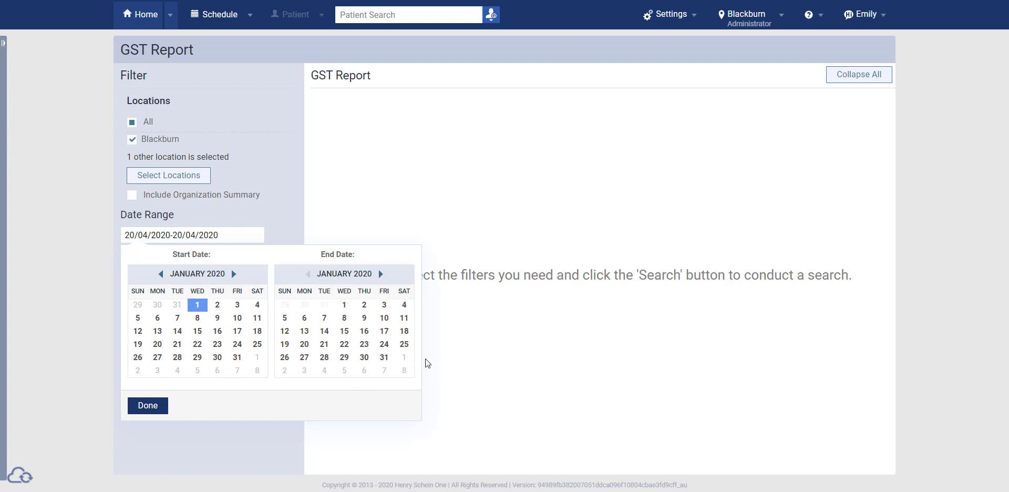
click(390, 360)
click(153, 408)
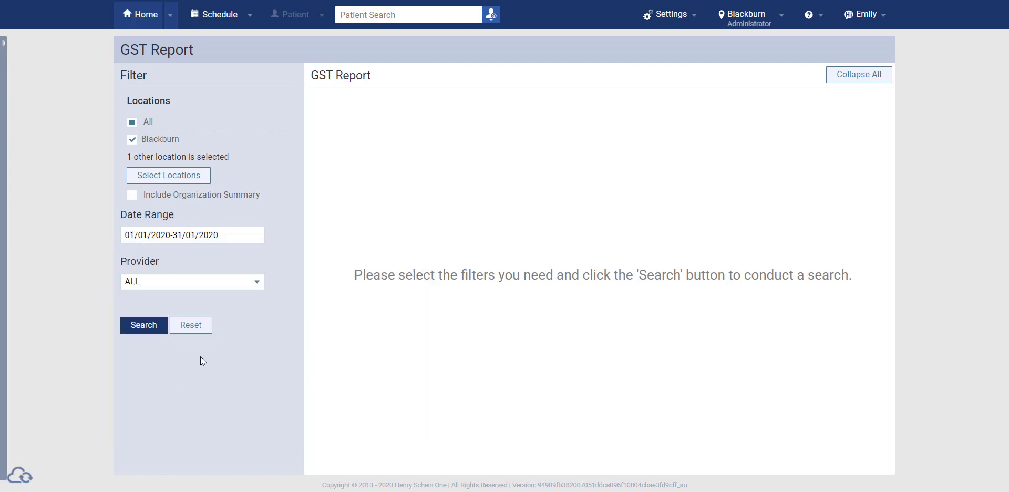
Keep the provider filter on ALL and run the GST report search.
click(263, 283)
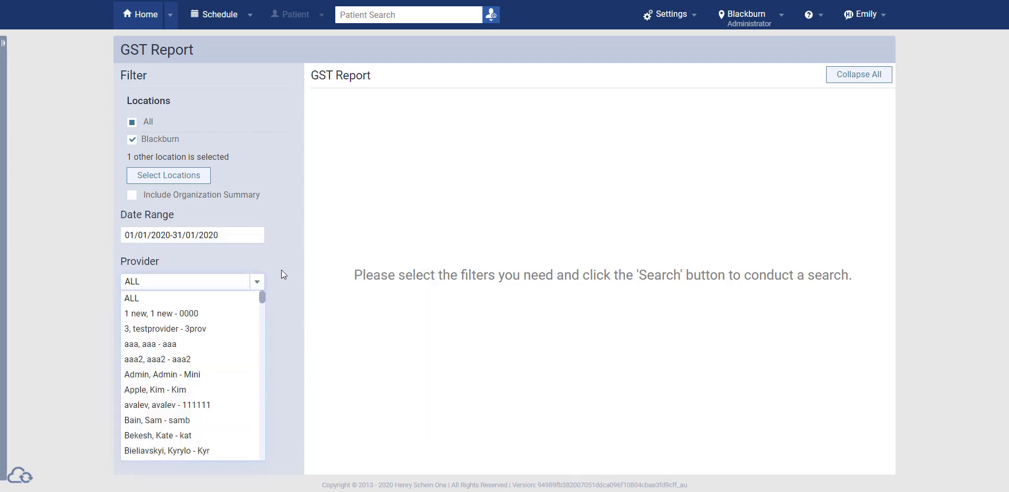
click(281, 270)
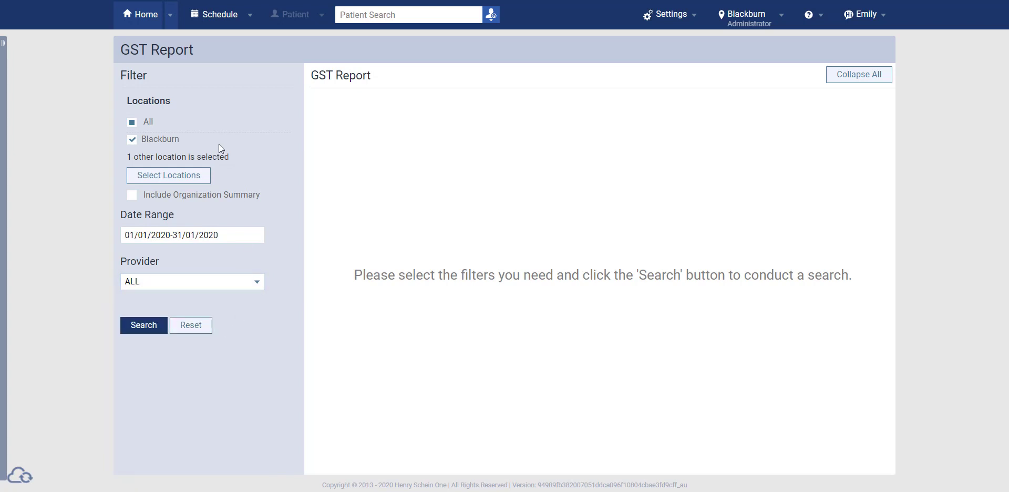
click(145, 328)
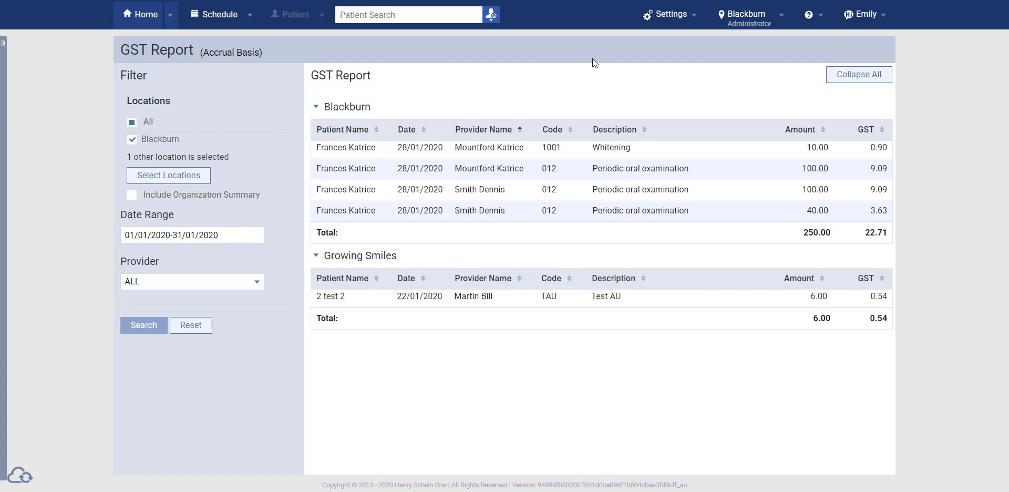
Include the organization summary in the GST report, rerun the search and review the organization and location sections.
click(171, 175)
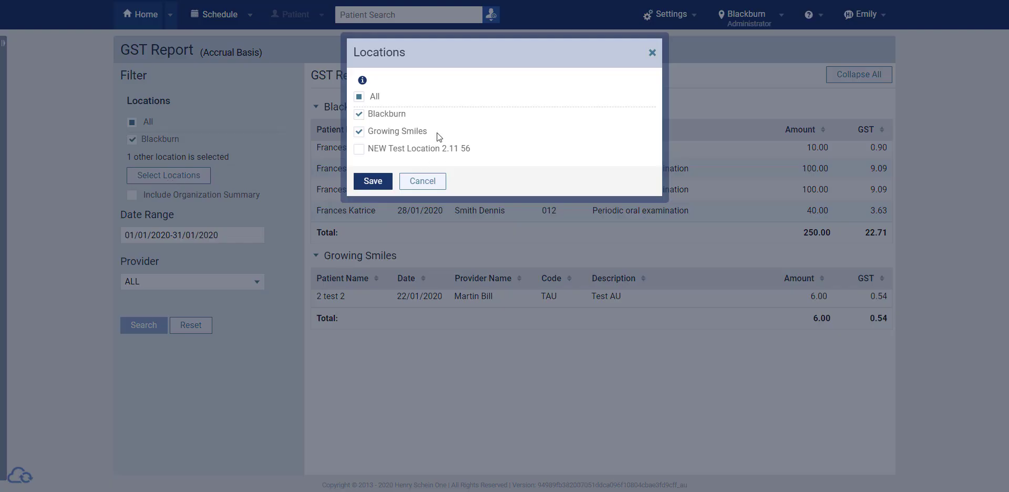
click(425, 180)
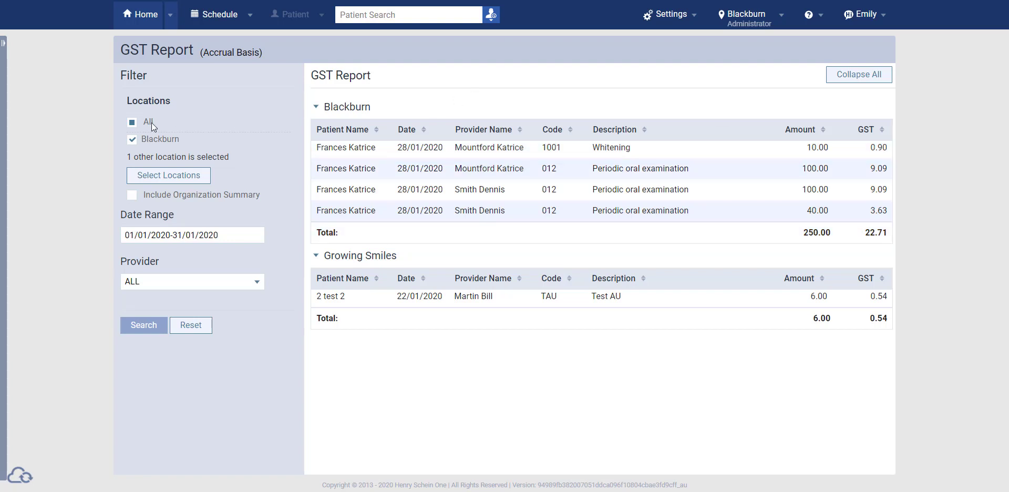
click(133, 196)
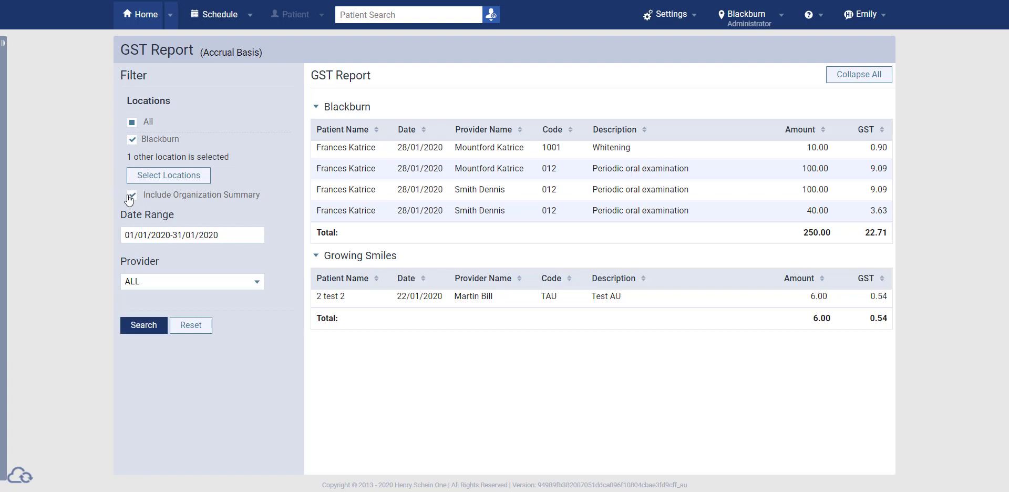
click(134, 326)
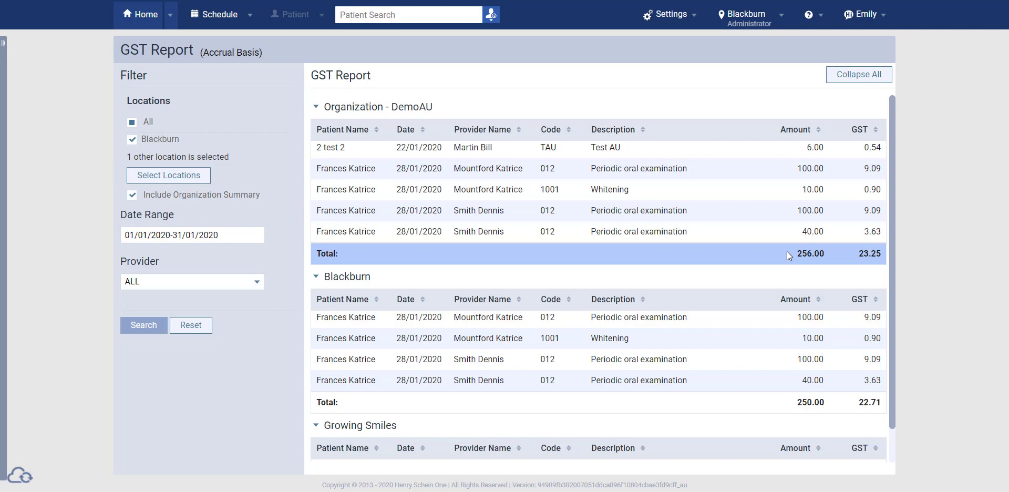
scroll(787, 251, down, 1)
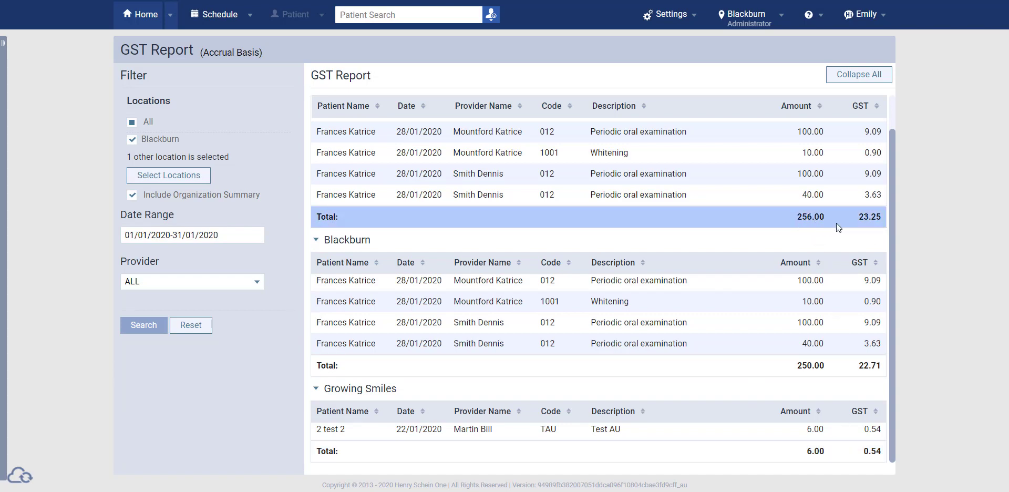
scroll(837, 223, up, 2)
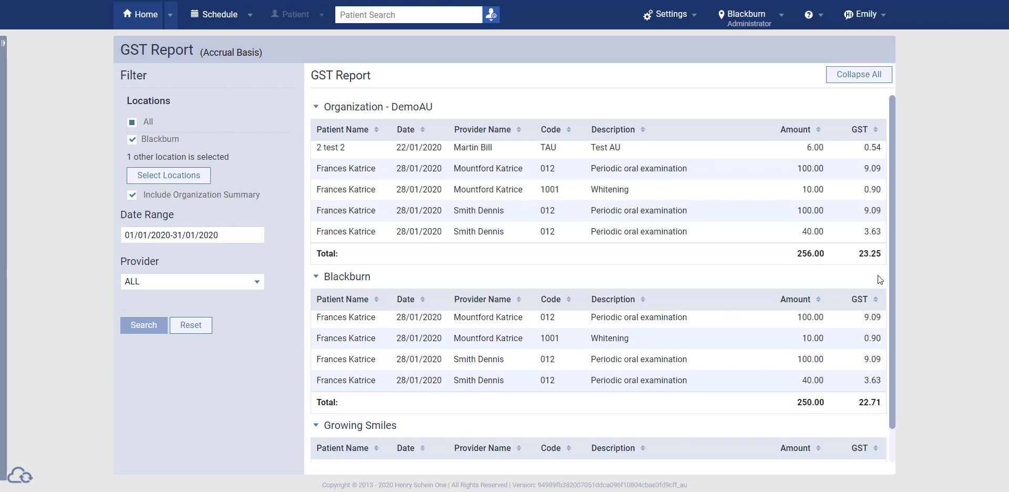